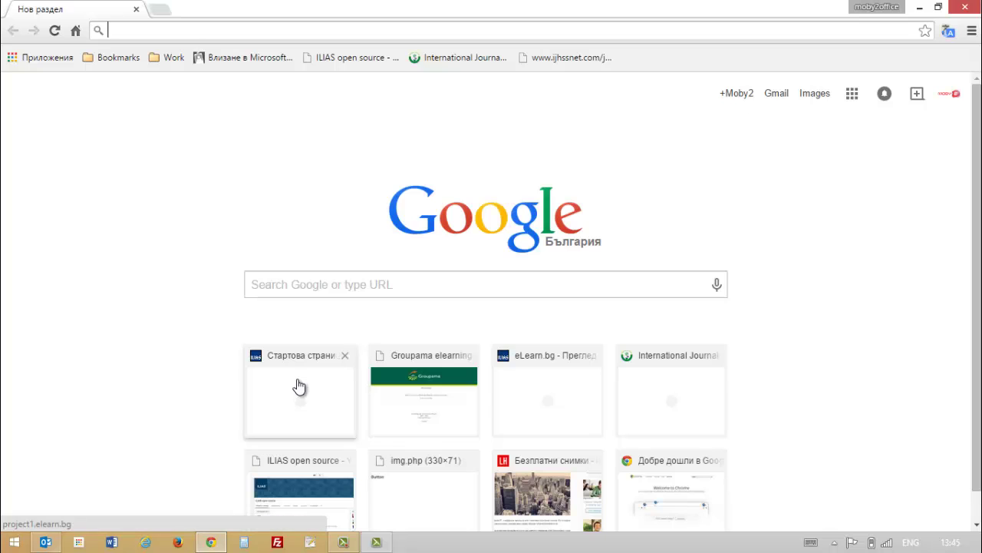
Step: Open the eLearn.bg learning portal and go to virtual room 1
left_click(300, 386)
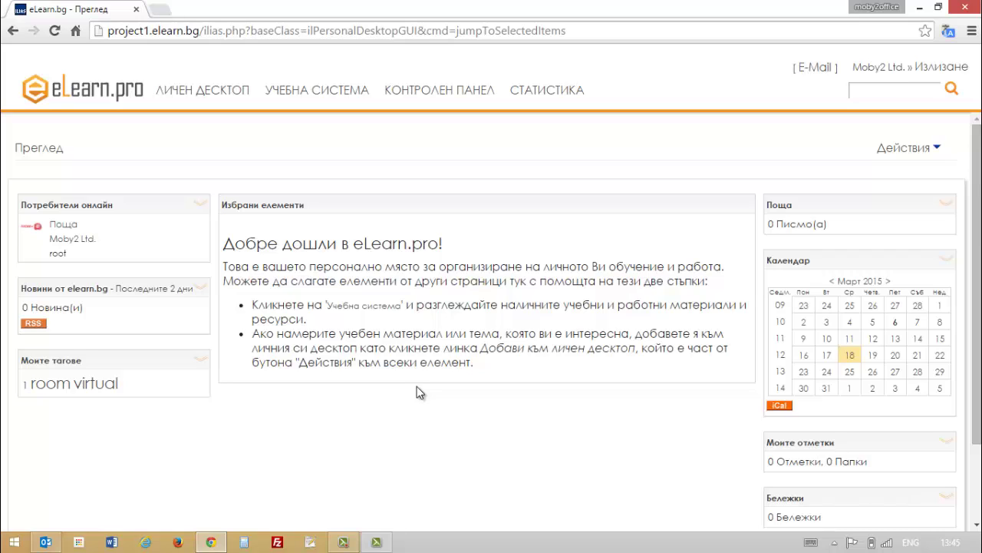
left_click(361, 92)
left_click(321, 153)
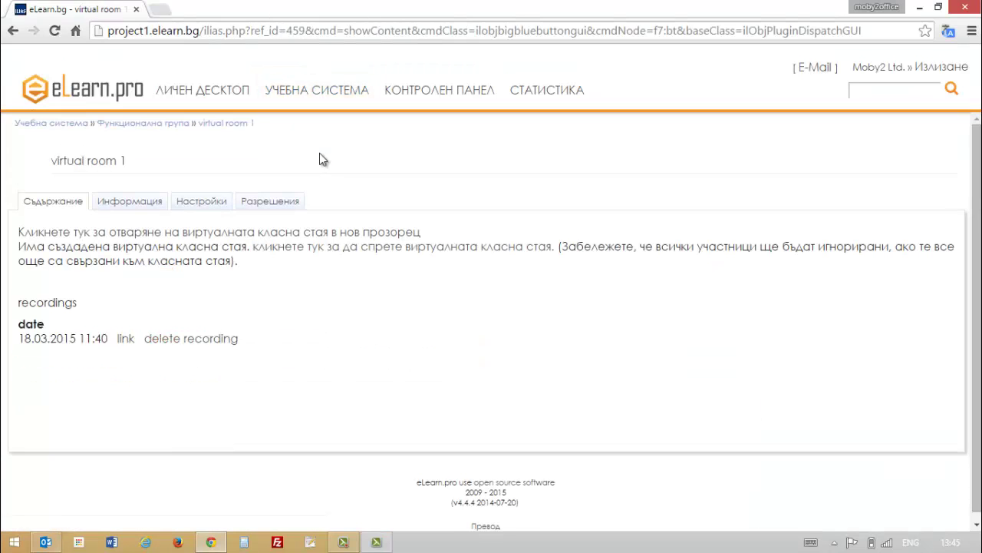
Step: Stop the running virtual classroom in virtual room 1 and create a new one
left_click(359, 250)
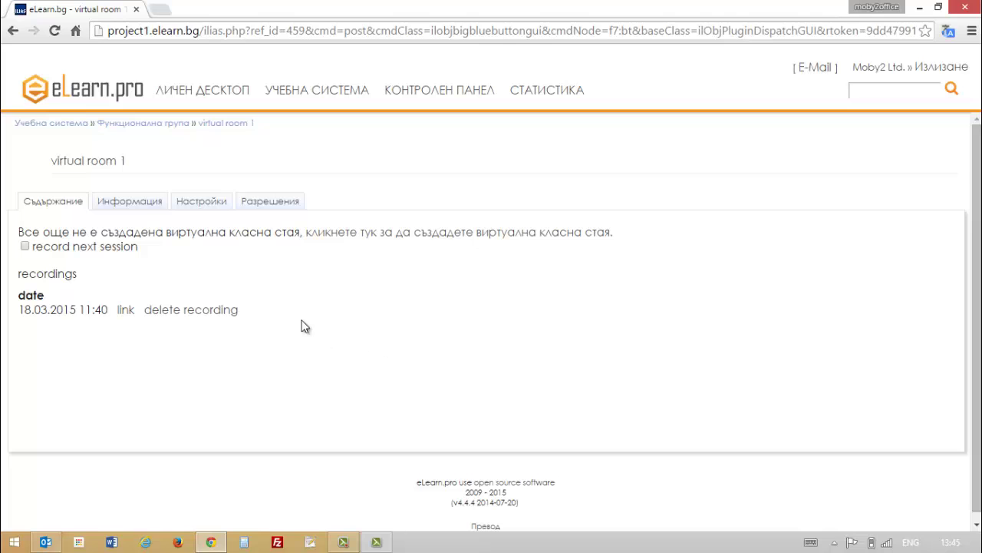
left_click(351, 238)
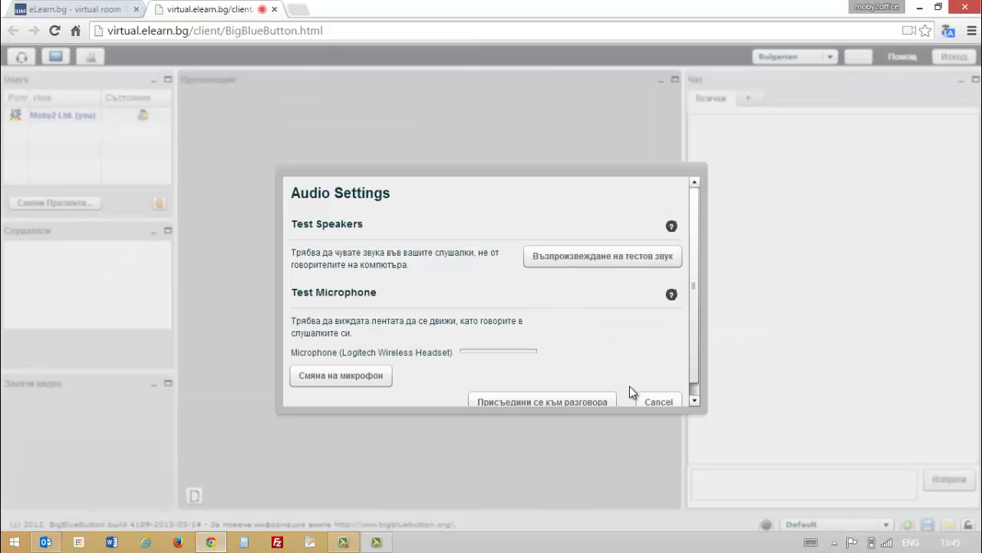
Step: Play the speaker test sound, and adjust the microphone with a higher record volume and Reduce Echo turned off
left_click(593, 259)
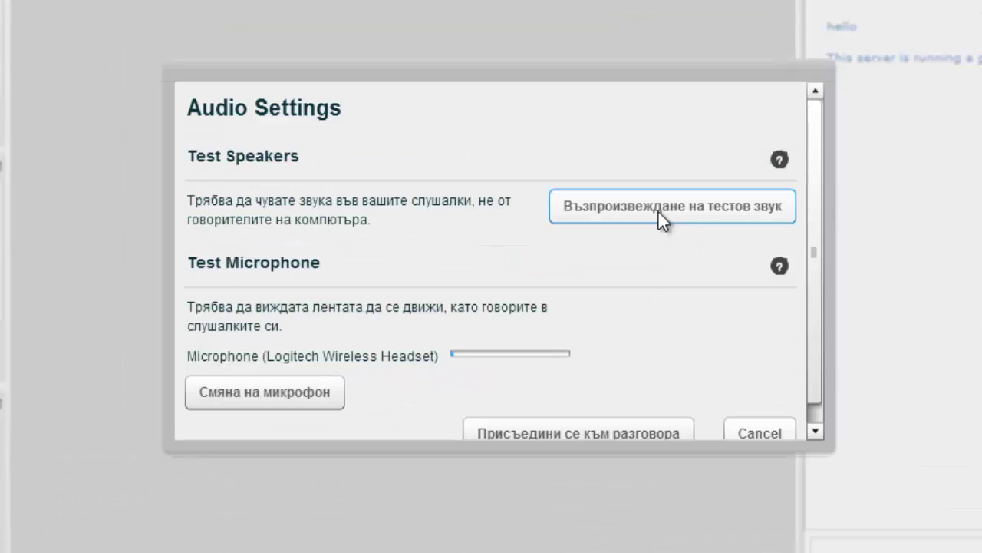
left_click(309, 393)
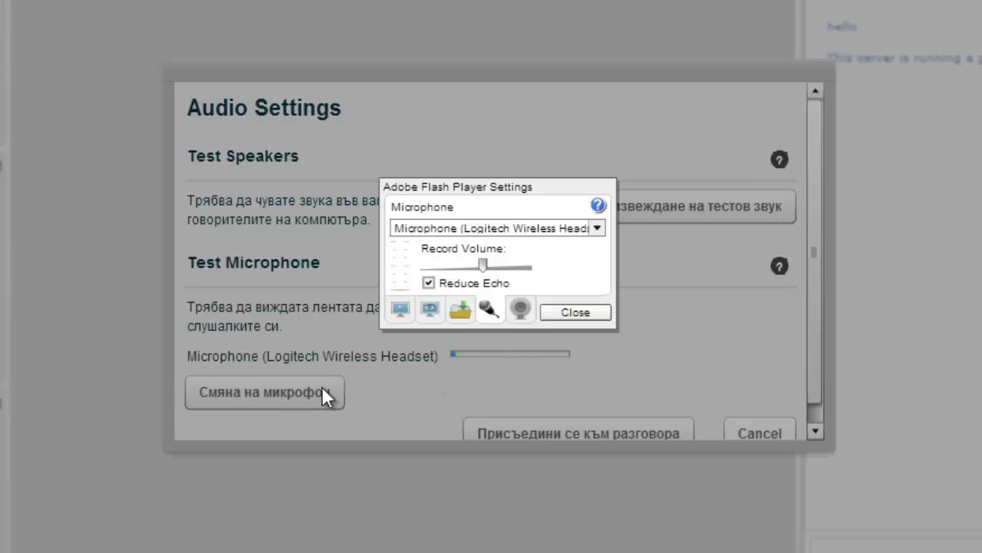
left_click(489, 228)
left_click(516, 233)
left_click_drag(484, 263, 504, 266)
left_click(433, 282)
Step: Review the Flash Player display and privacy settings and raise the local storage limit for virtual.elearn.bg
left_click(407, 305)
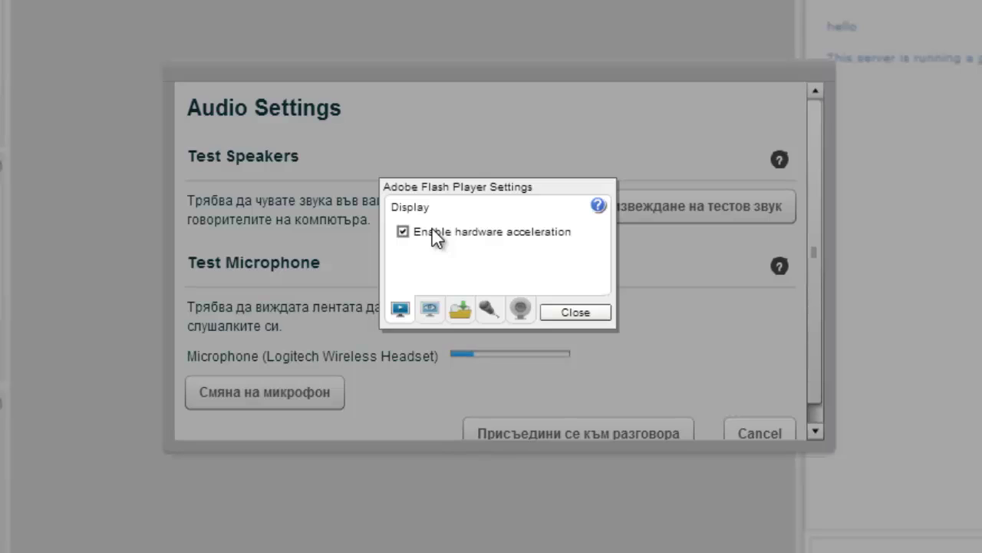
left_click(430, 308)
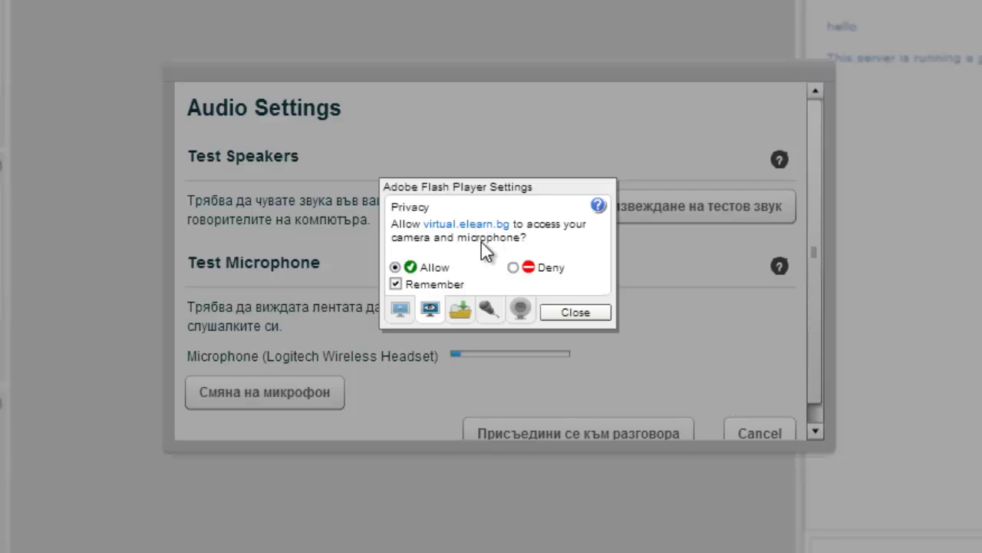
left_click(461, 311)
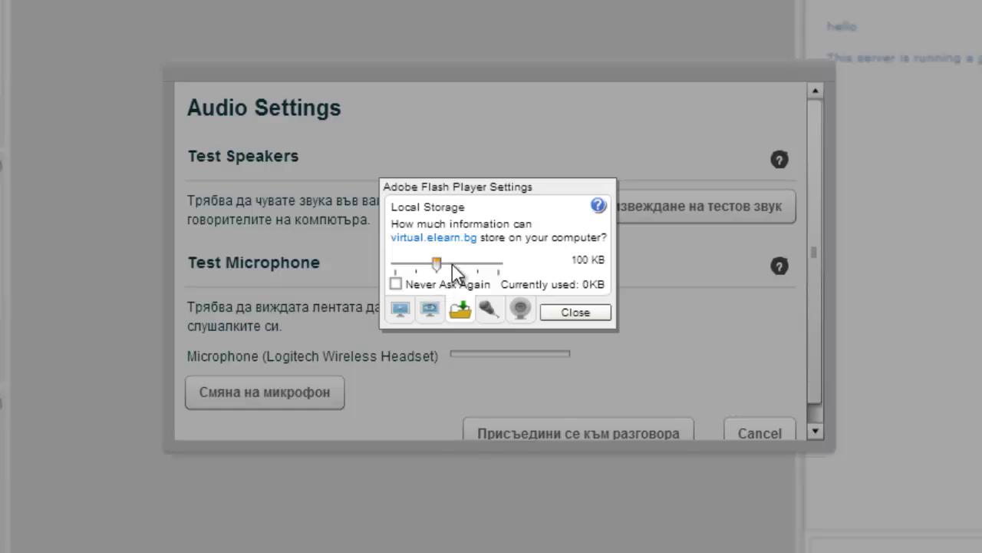
left_click_drag(438, 264, 503, 260)
left_click(489, 309)
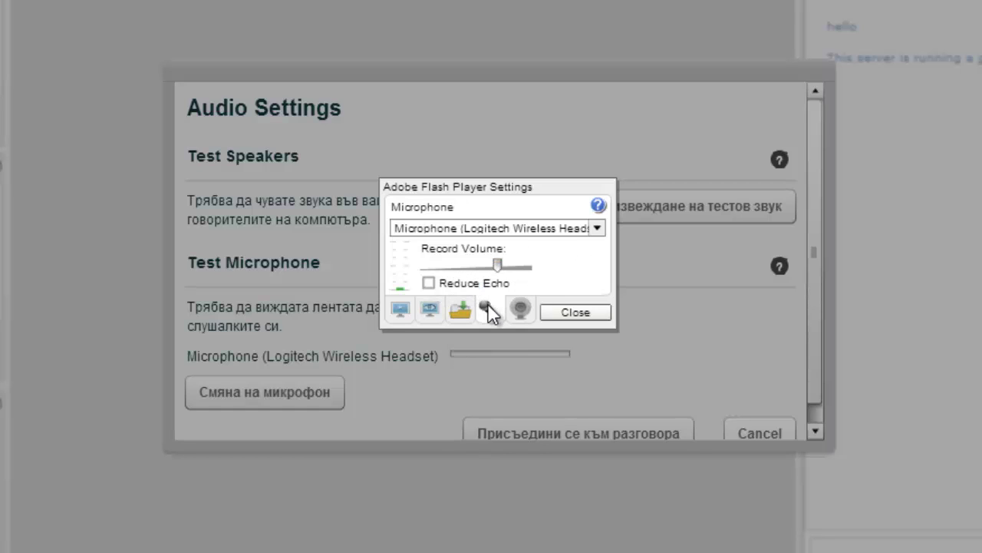
Step: Choose HP HD Webcam (04f2:b385) as the Flash Player camera and join the audio conversation
left_click(520, 308)
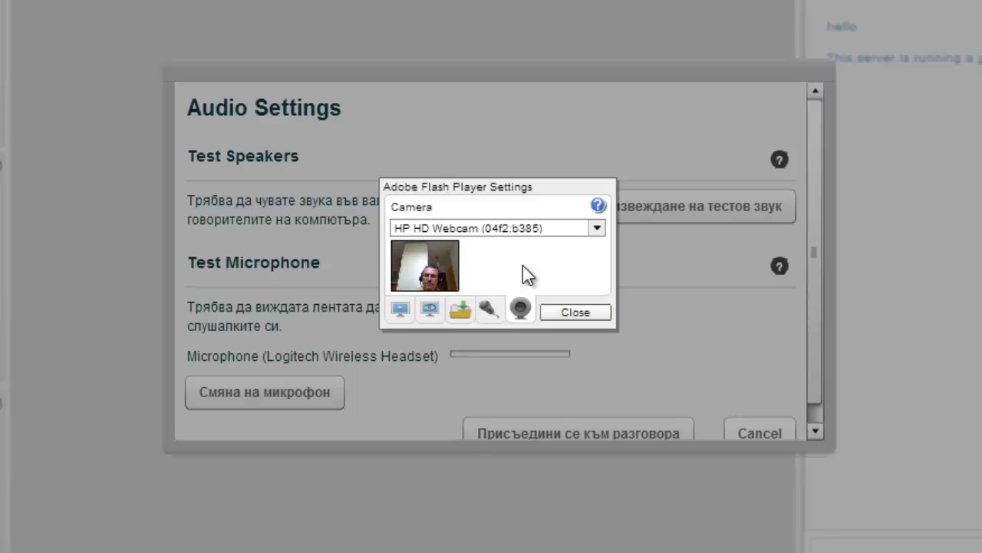
left_click(554, 228)
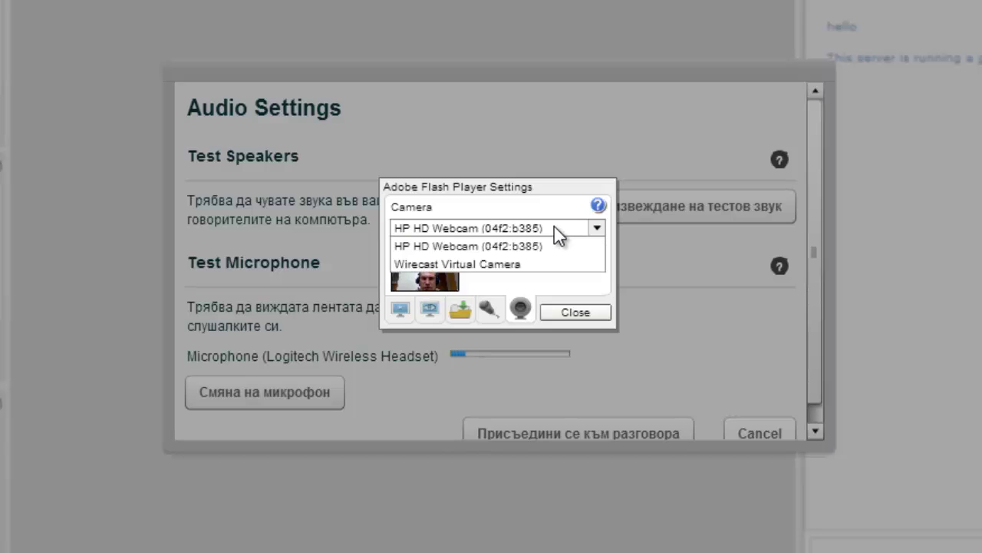
left_click(527, 265)
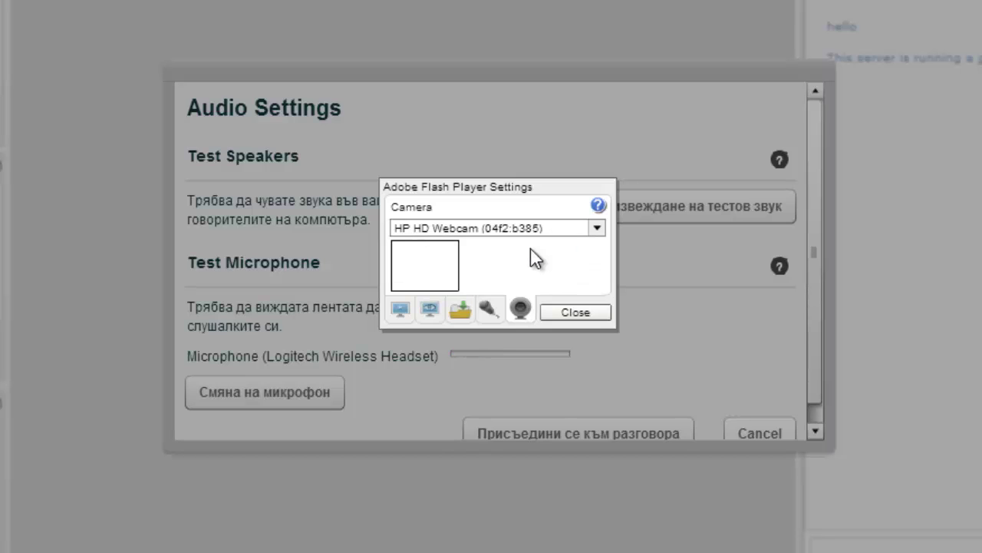
left_click(574, 312)
left_click(571, 432)
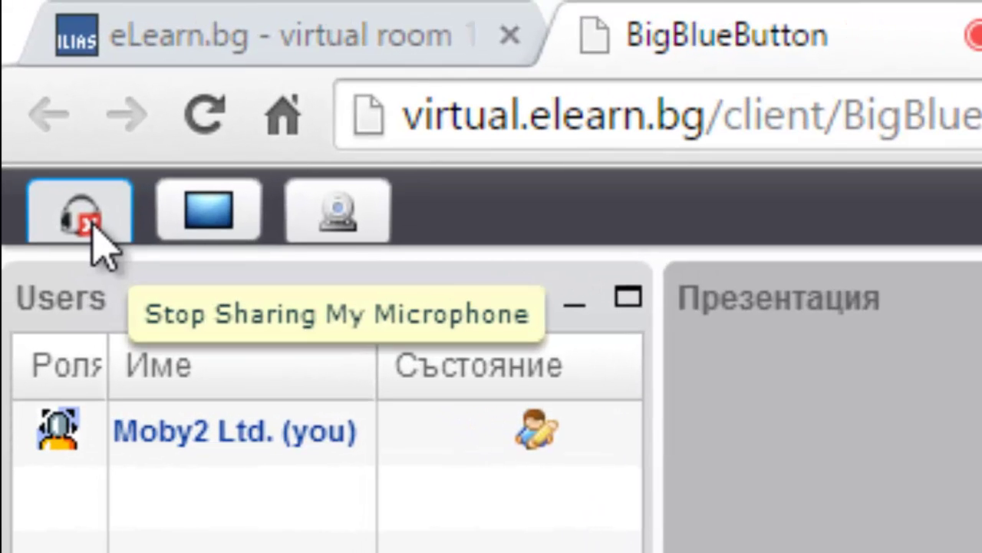
Step: Stop sharing the microphone and rejoin the audio conversation
left_click(93, 226)
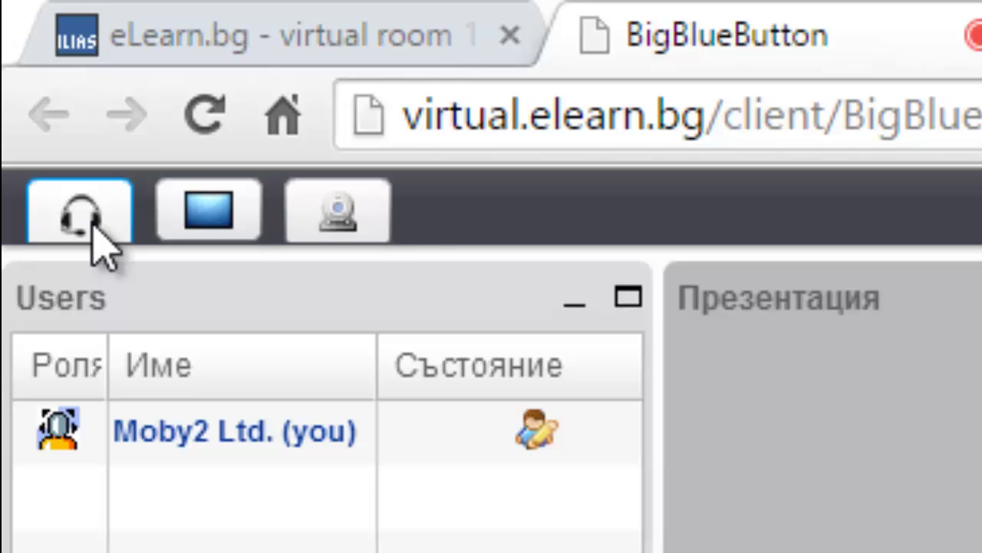
left_click(93, 225)
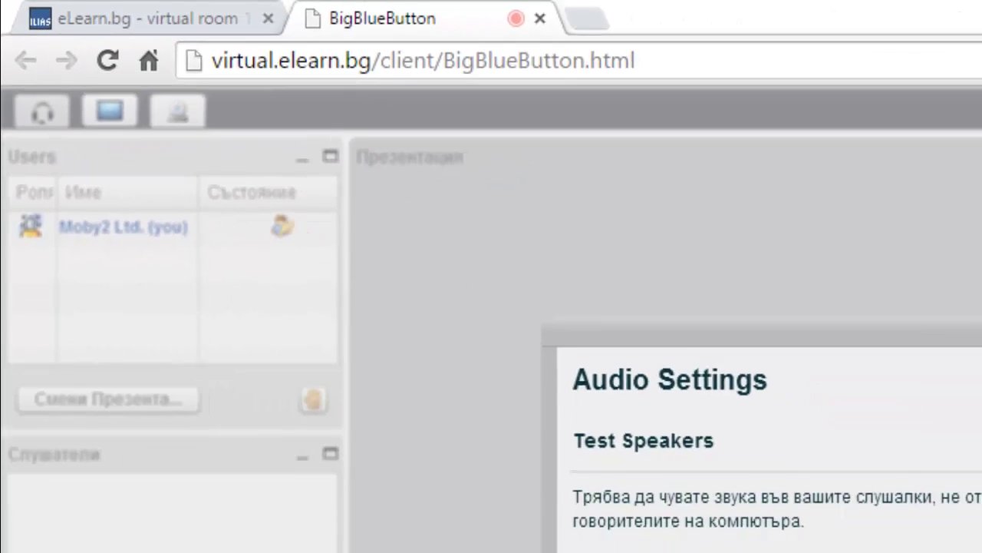
left_click(981, 552)
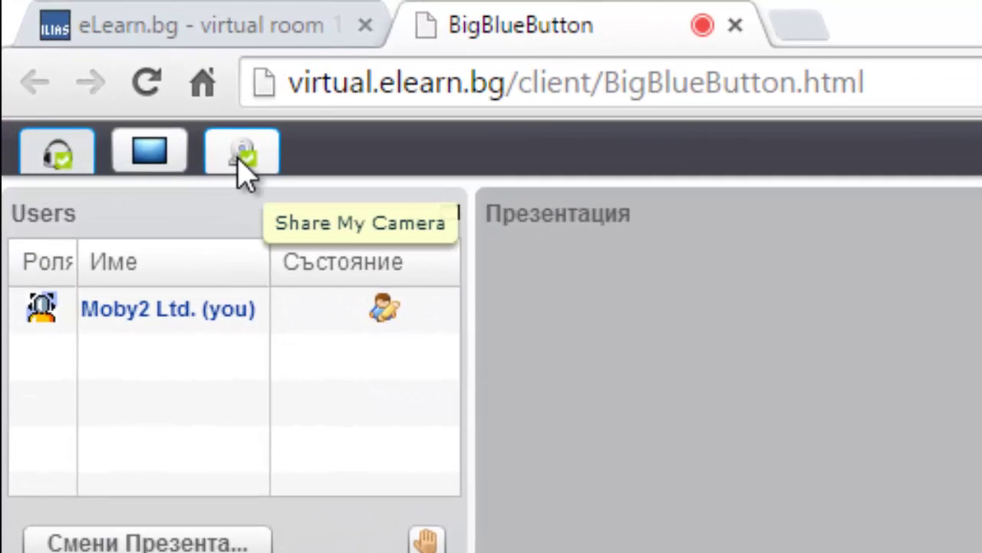
Step: Share the camera in the meeting at a resolution of 1280x720
left_click(239, 161)
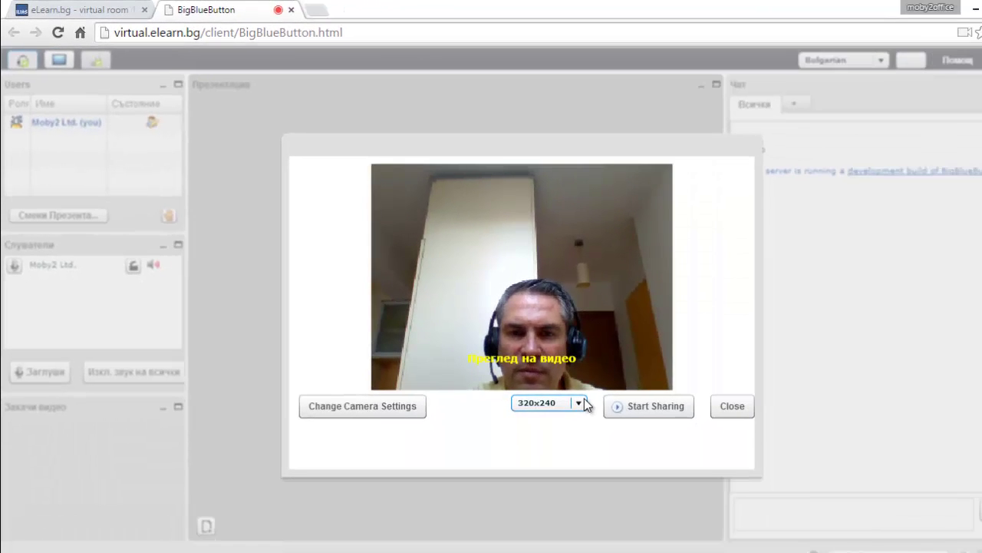
left_click(585, 405)
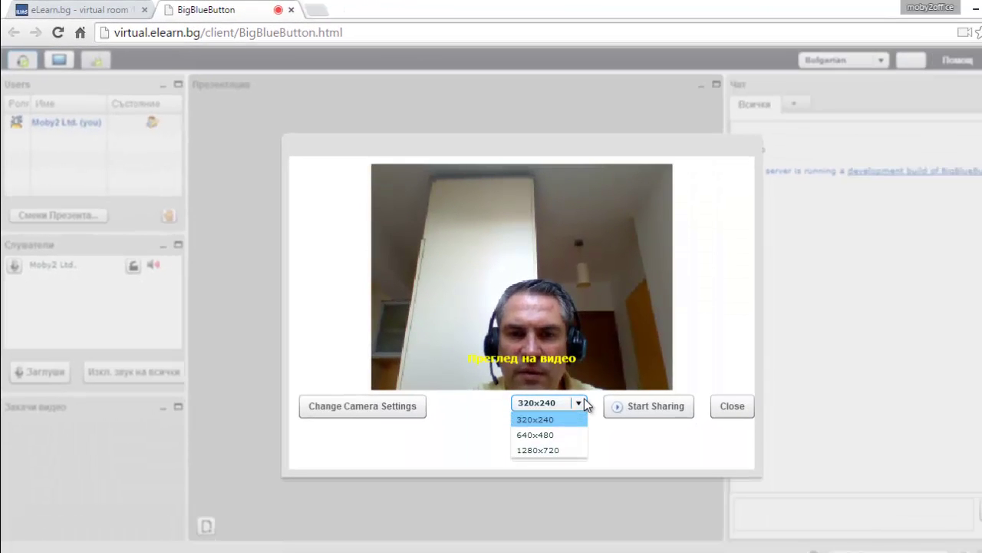
left_click(564, 450)
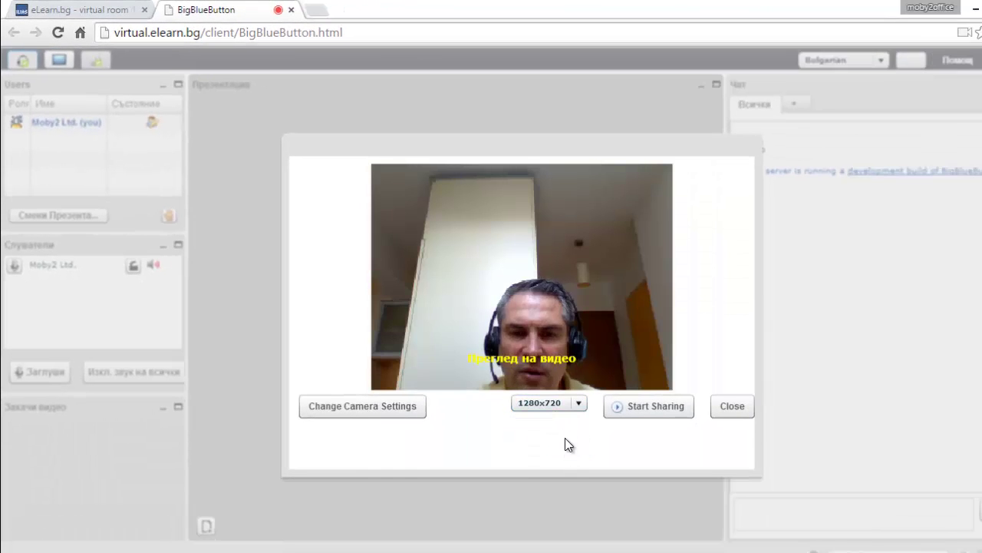
left_click(663, 408)
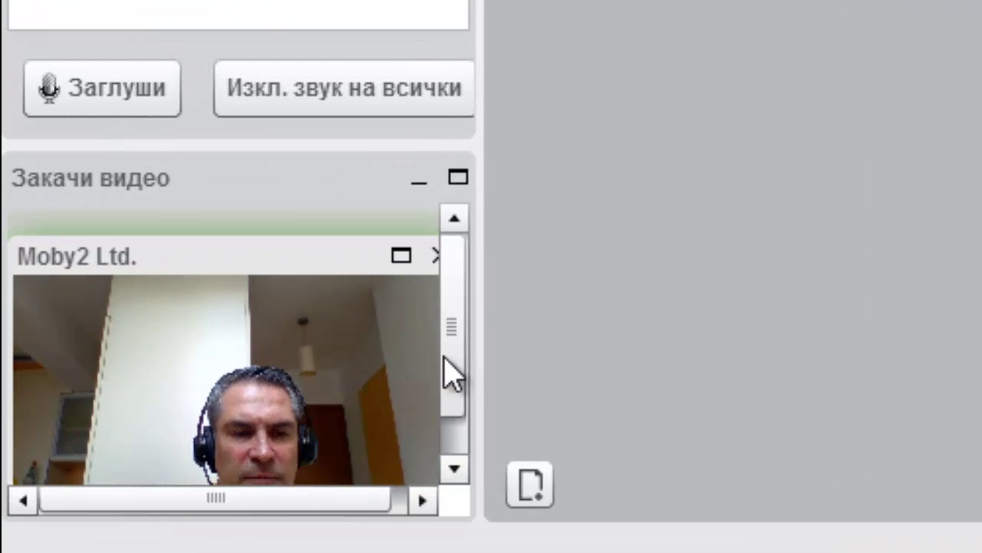
Step: Narrow the presentation window to widen the video dock, and mute the presenter's microphone from the webcam window
left_click_drag(480, 357, 621, 353)
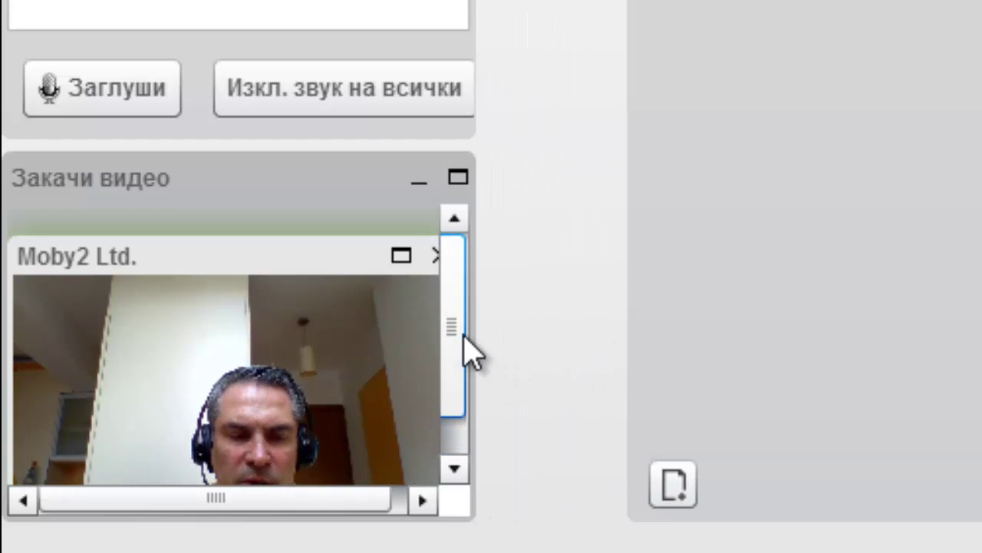
left_click_drag(471, 327, 597, 353)
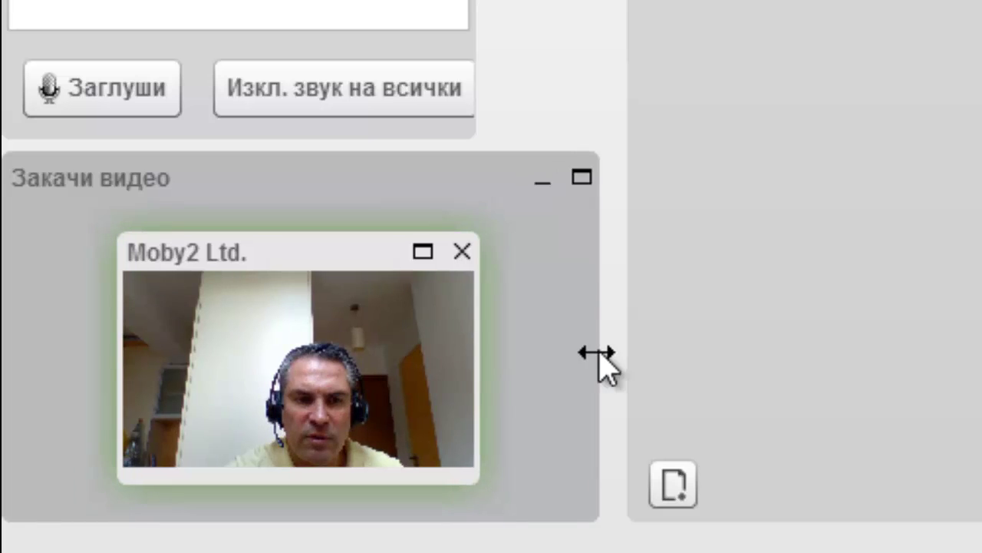
mouse_move(397, 399)
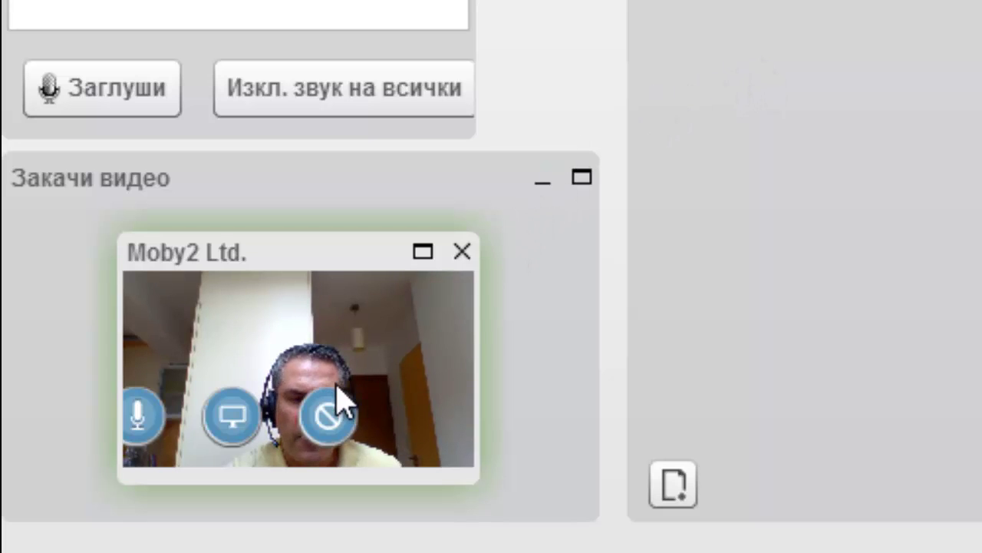
left_click(141, 428)
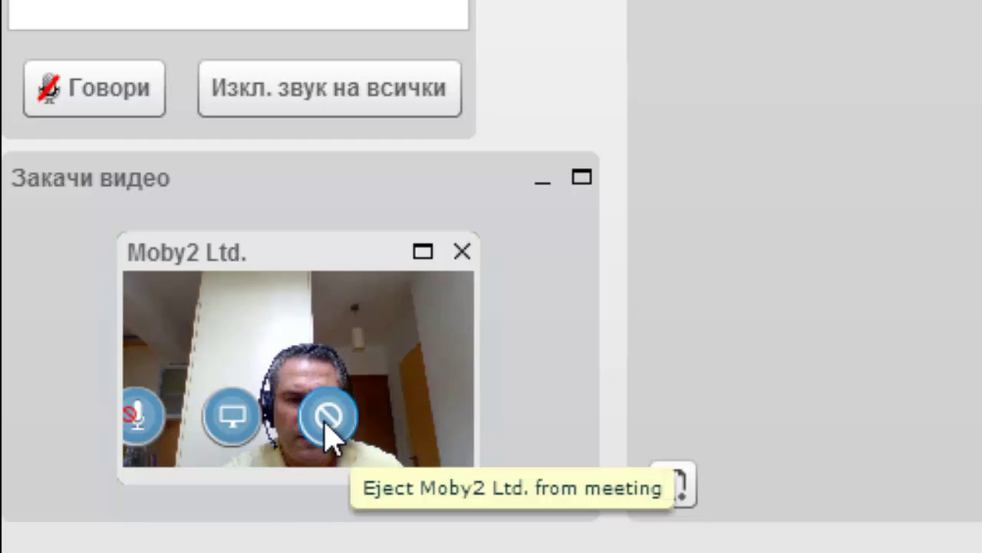
Step: Eject the presenter from the meeting and stop the virtual classroom in virtual room 1
left_click(326, 418)
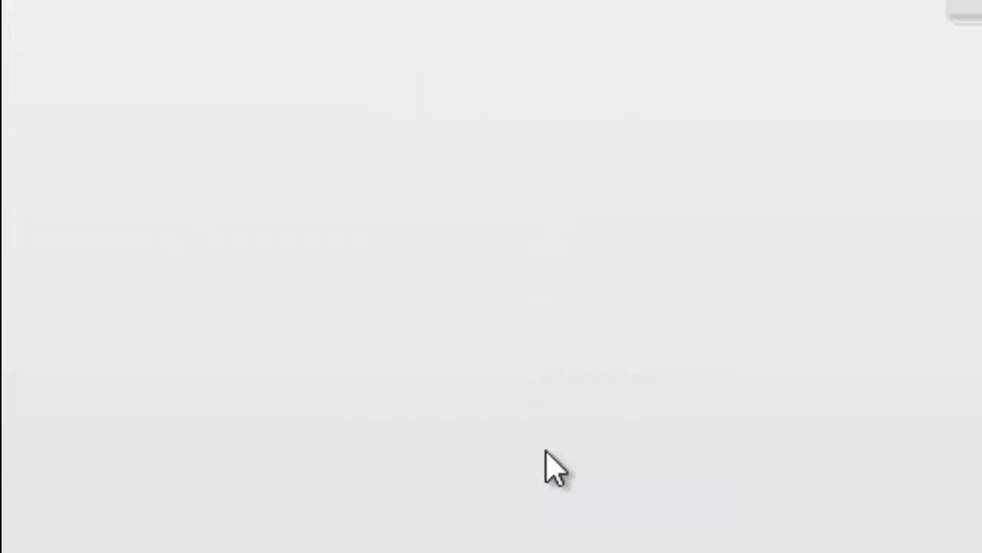
left_click(493, 287)
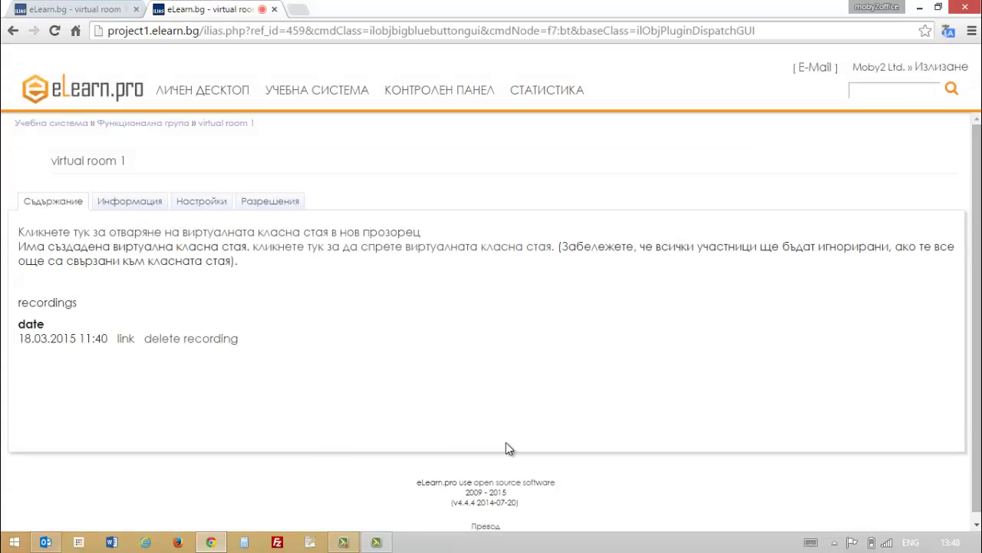
left_click(484, 246)
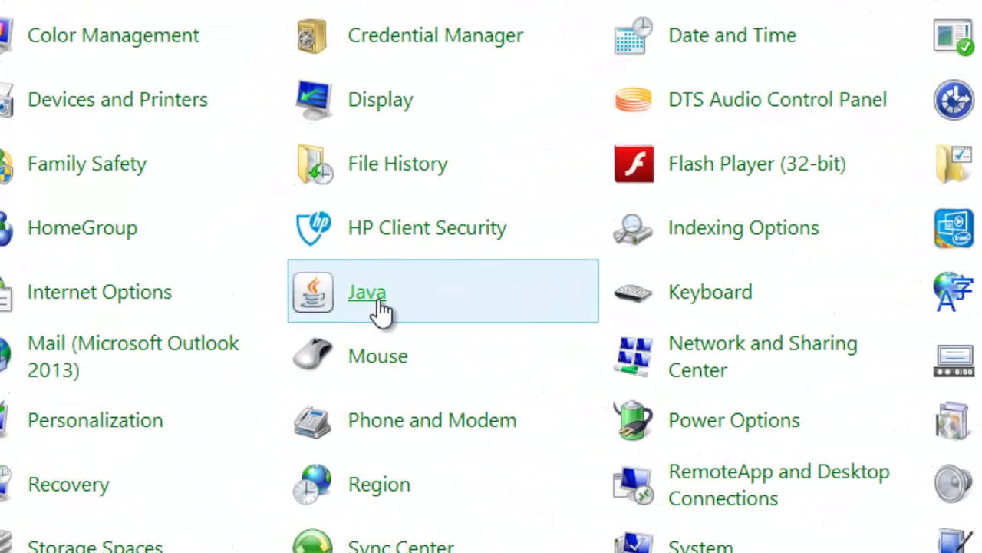
Step: Open the Java settings from the Windows Control Panel and show the security options
left_click(381, 311)
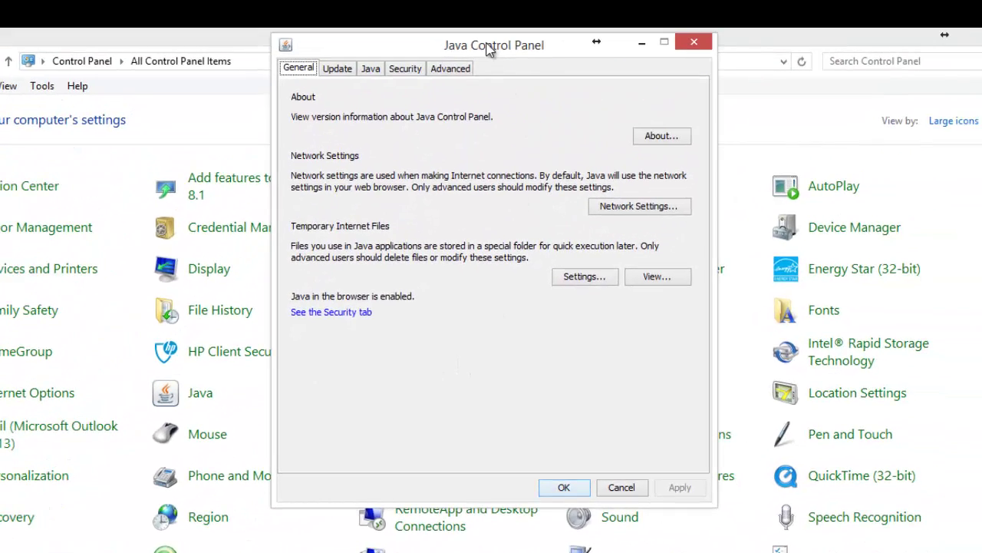
left_click_drag(486, 49, 473, 128)
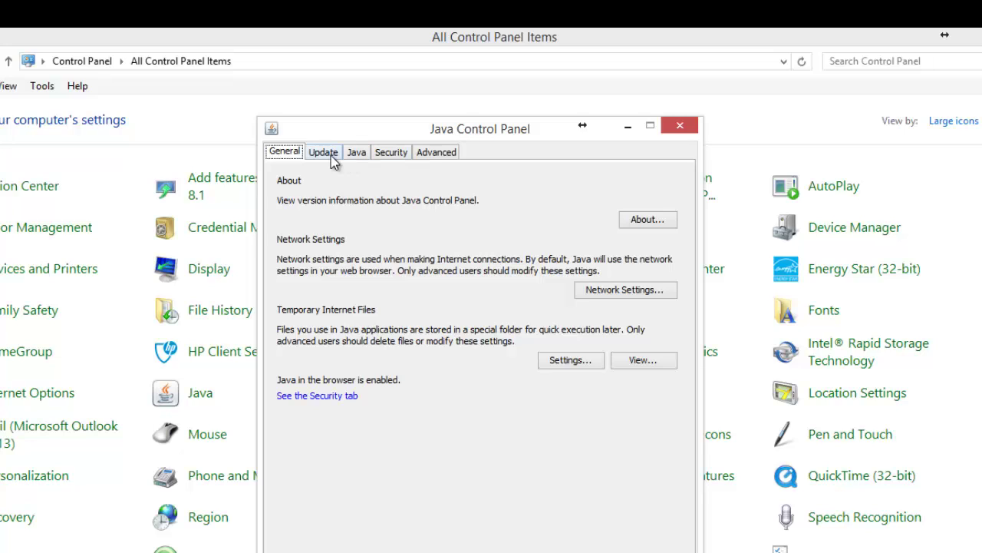
left_click(384, 153)
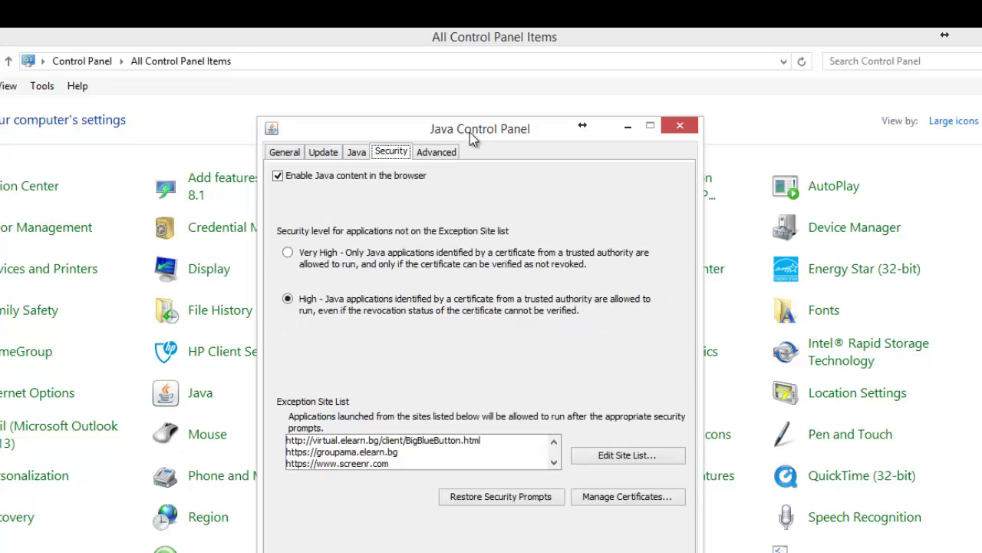
left_click_drag(469, 132, 476, 129)
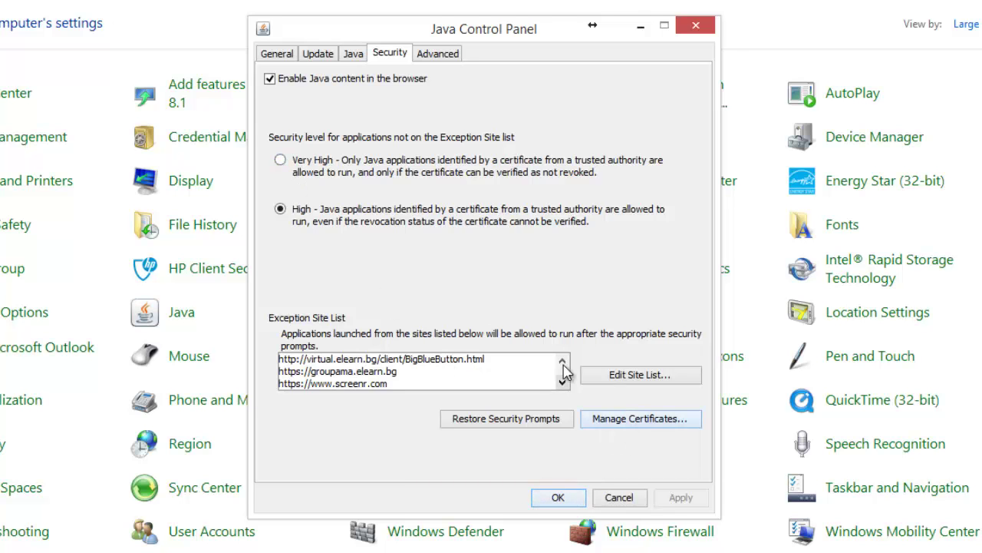
left_click(646, 381)
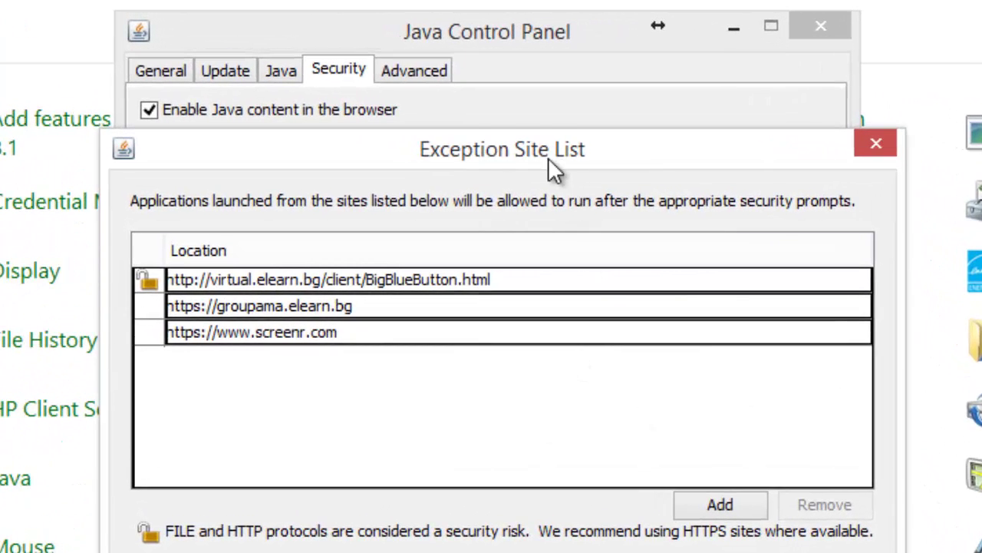
left_click_drag(550, 159, 565, 204)
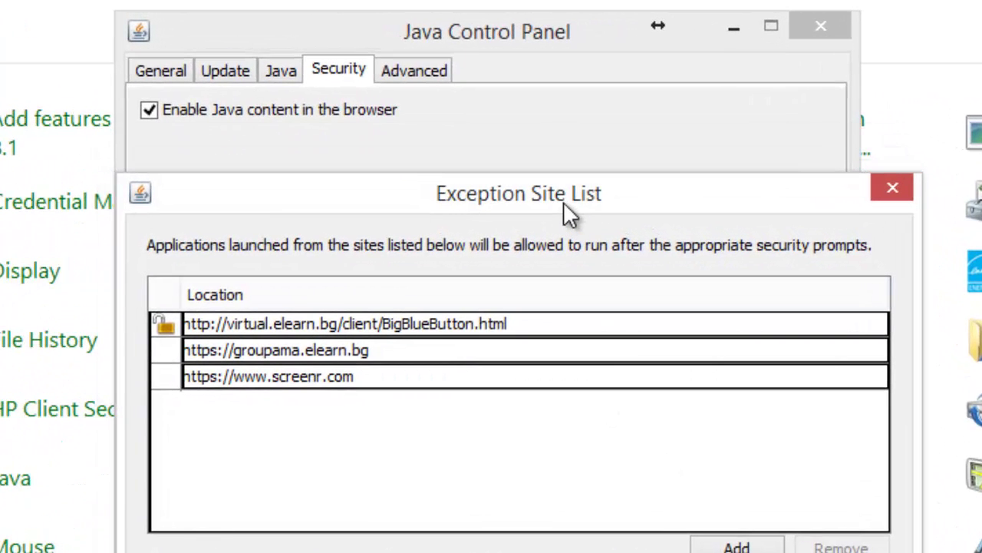
left_click(430, 324)
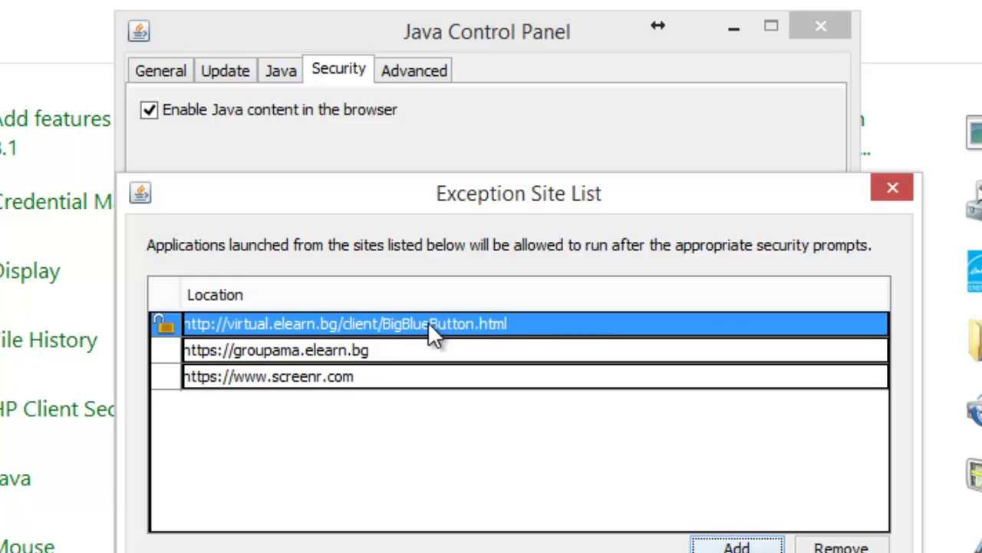
Step: Highlight the BigBlueButton address in Java's exception site list, accept the list and Java settings, and minimize the Control Panel
double_click(478, 323)
left_click_drag(528, 324, 272, 323)
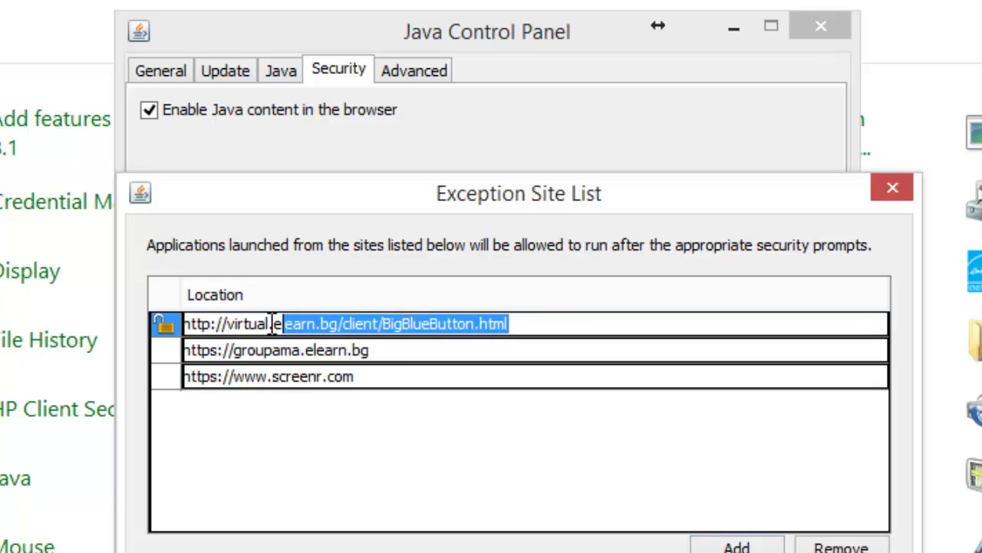
key("ctrl+a")
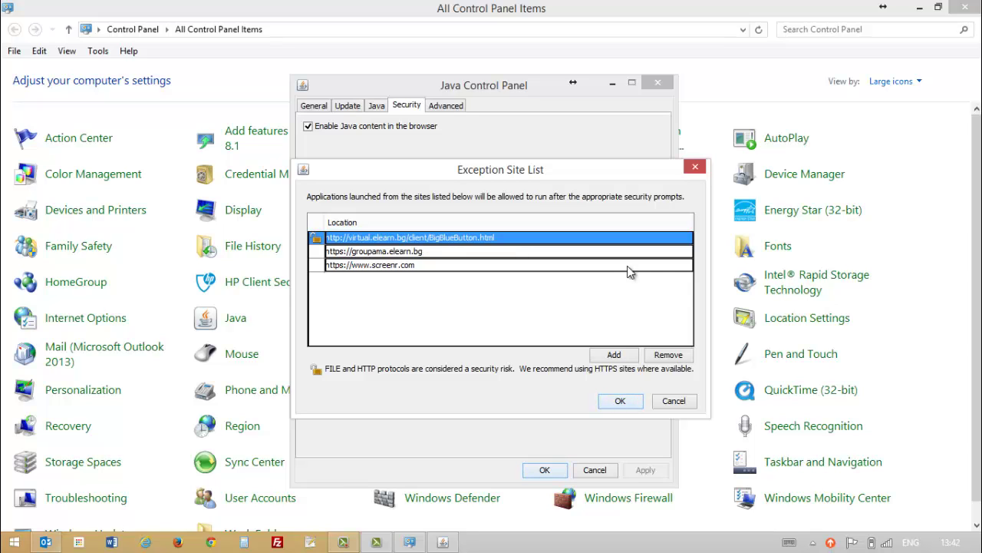
left_click(634, 402)
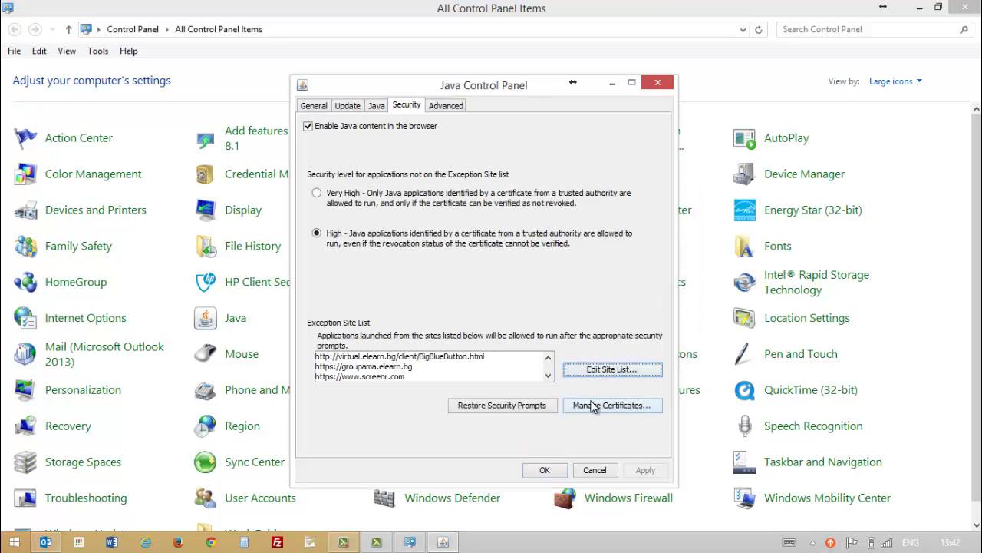
left_click(543, 470)
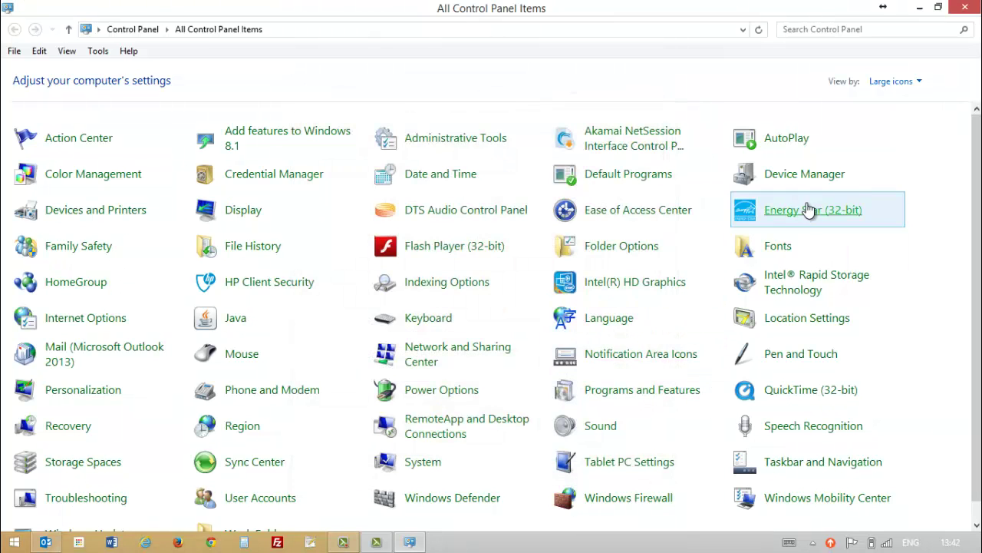
left_click(920, 7)
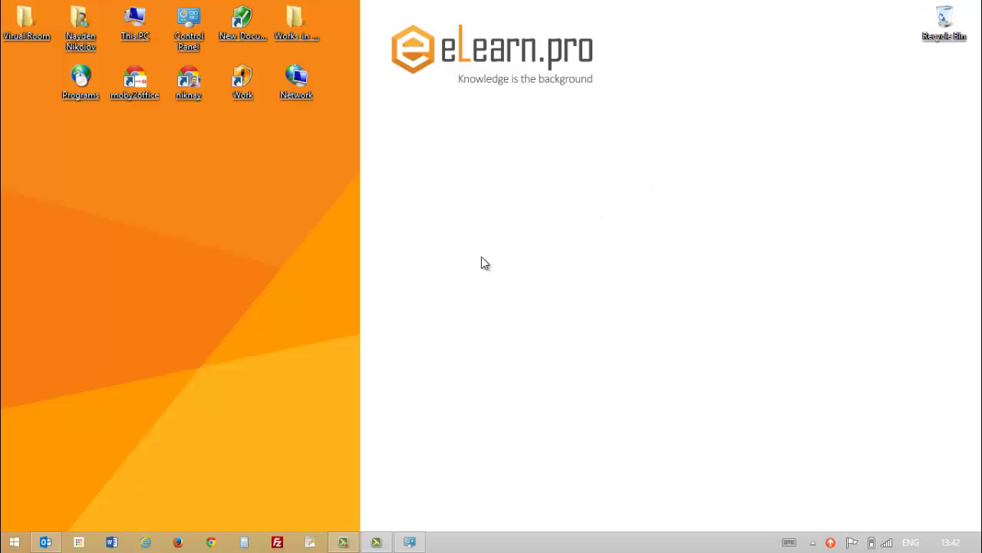
Step: Switch to Chrome, open project1.elearn.bg and log in with the saved credentials
left_click(212, 542)
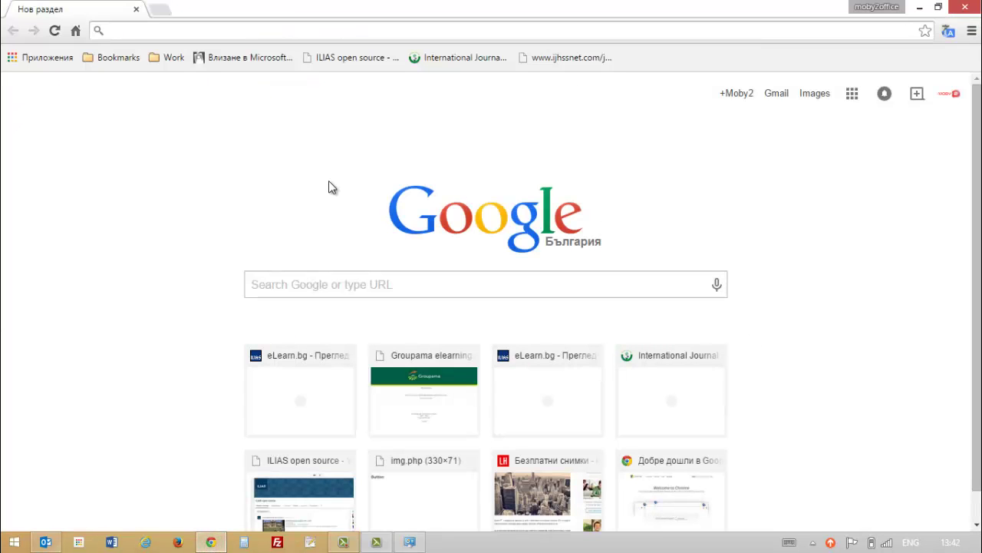
left_click(139, 35)
type("project1.elearn.bg")
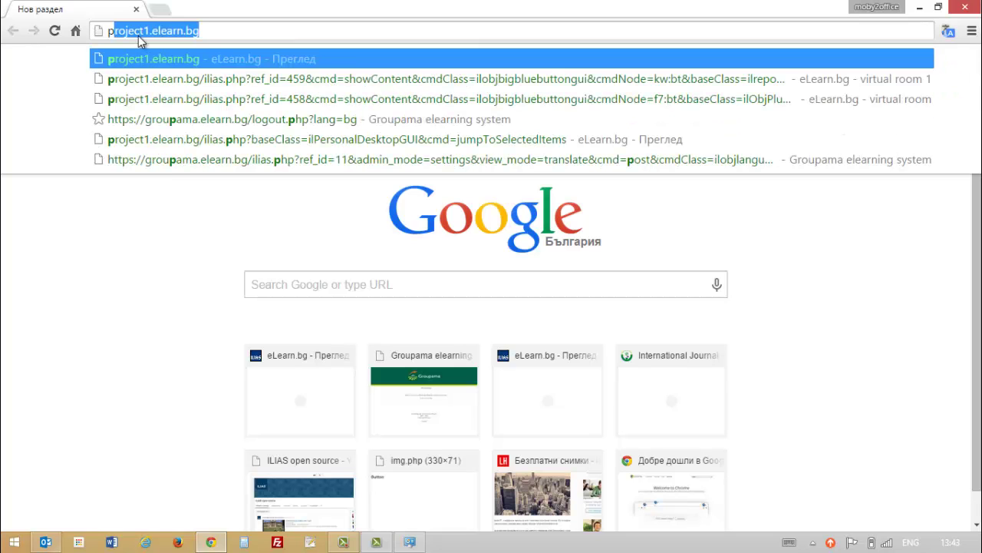
left_click(179, 60)
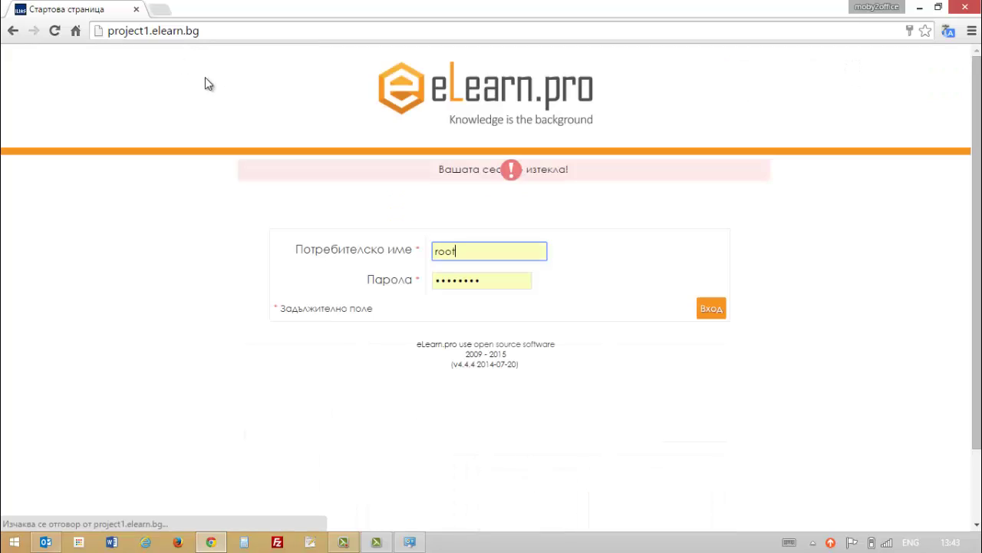
left_click(711, 315)
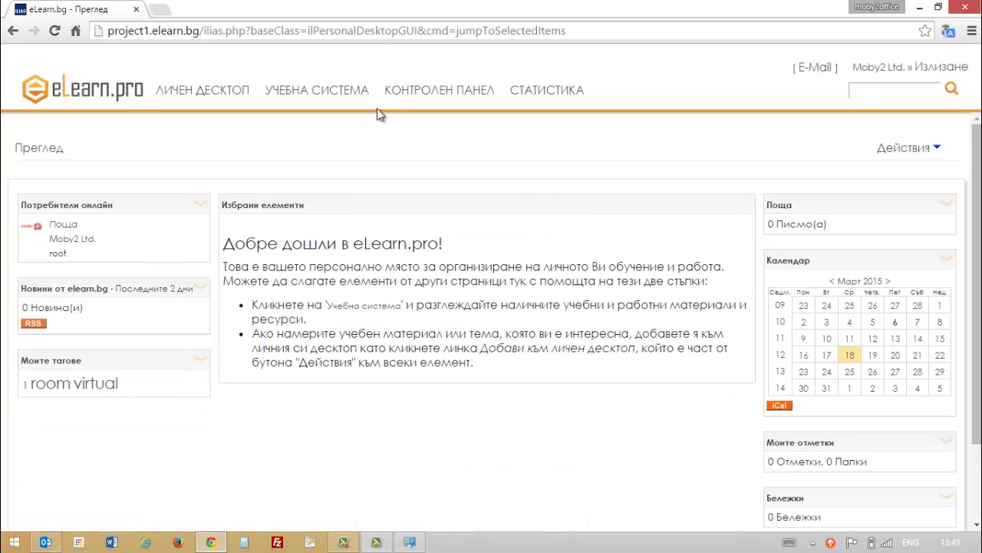
Step: Create and enter the virtual classroom in virtual room 1, and highlight the address of its BigBlueButton page
left_click(360, 97)
left_click(322, 155)
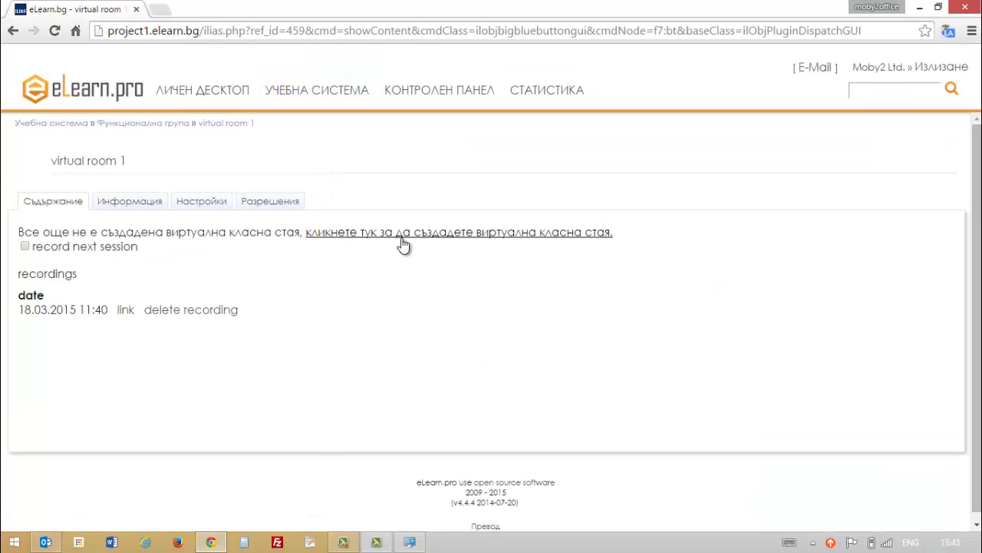
left_click(436, 244)
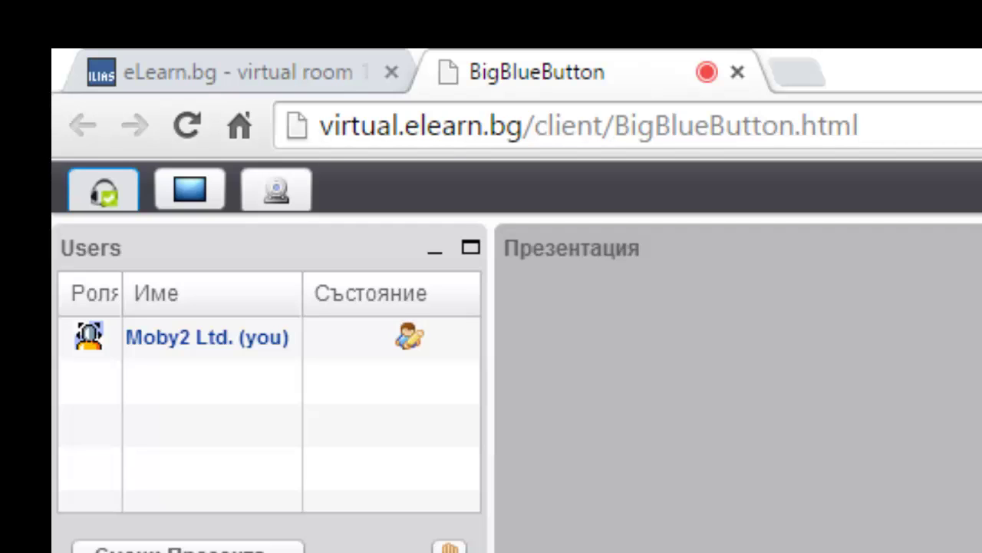
left_click(884, 131)
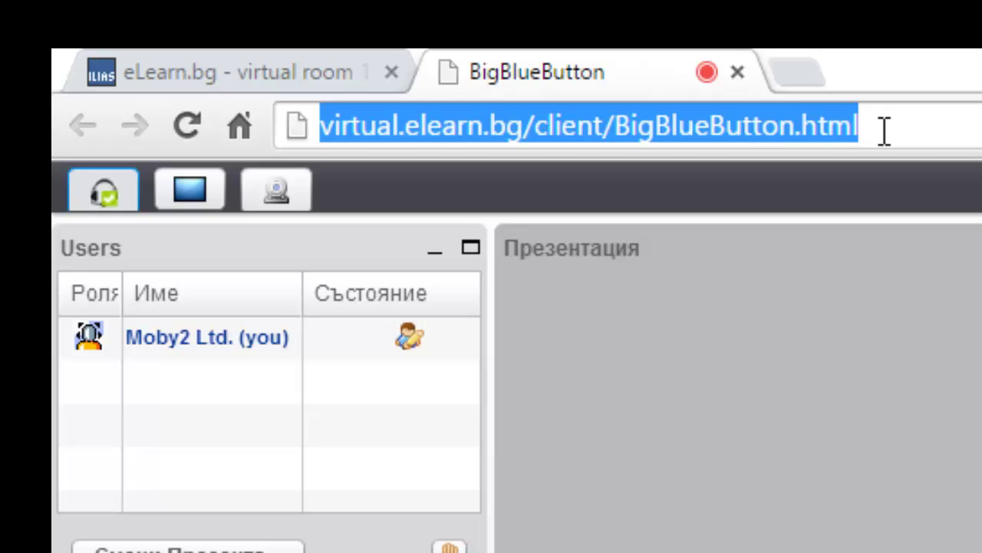
Step: Share the full screen in the meeting, accepting the Java security risk and allowing the BigBlueButton application to run
left_click(192, 186)
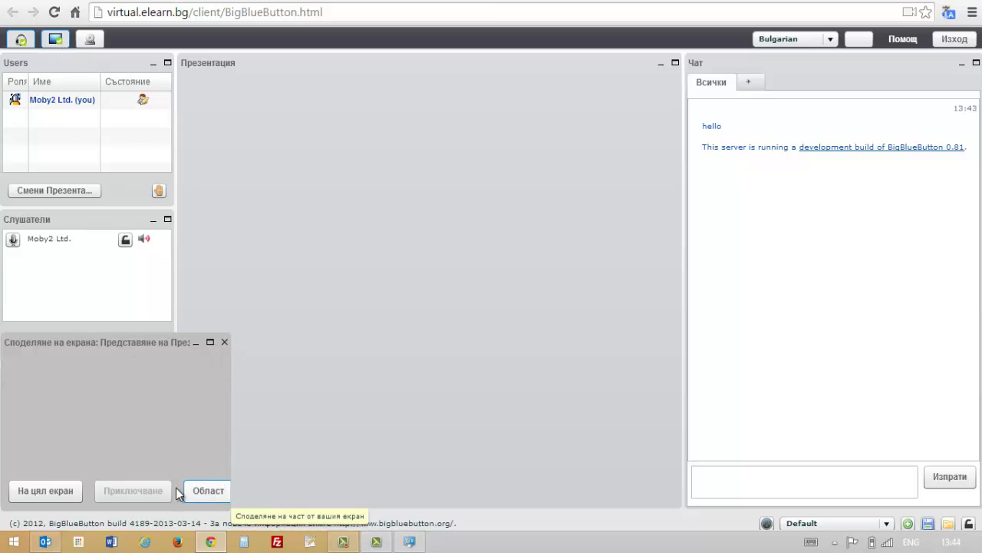
left_click(54, 494)
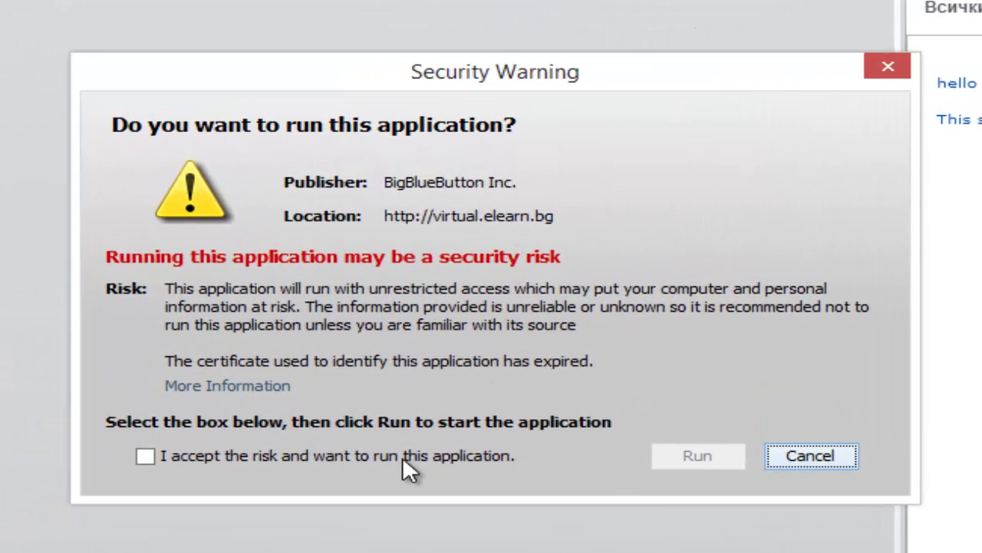
left_click(182, 461)
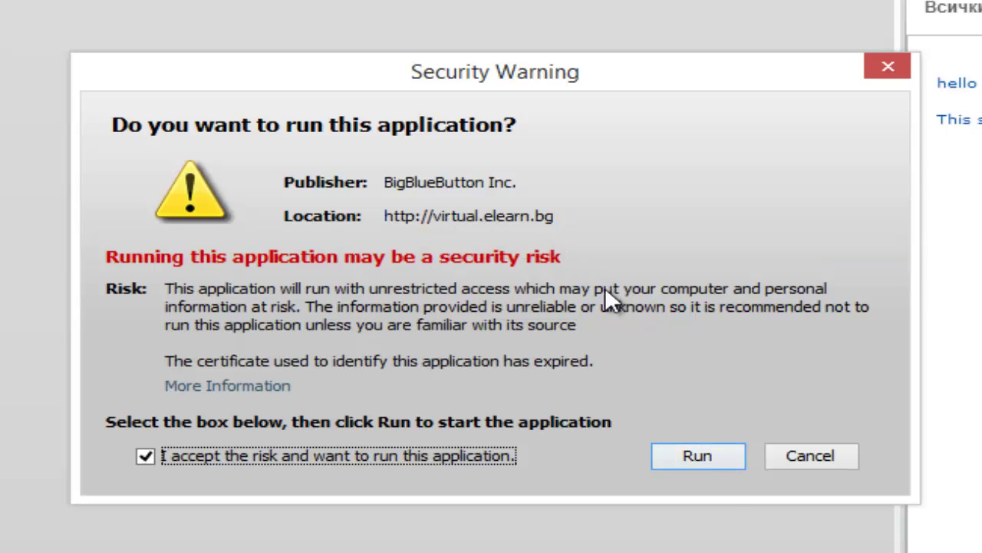
left_click(732, 453)
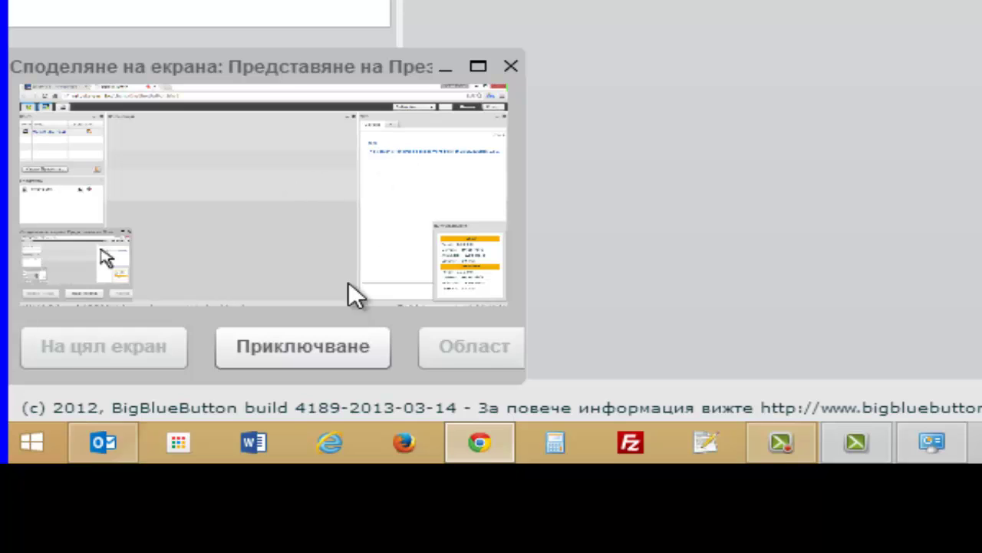
Step: Stop the screen sharing and log out of the BigBlueButton meeting
left_click(337, 345)
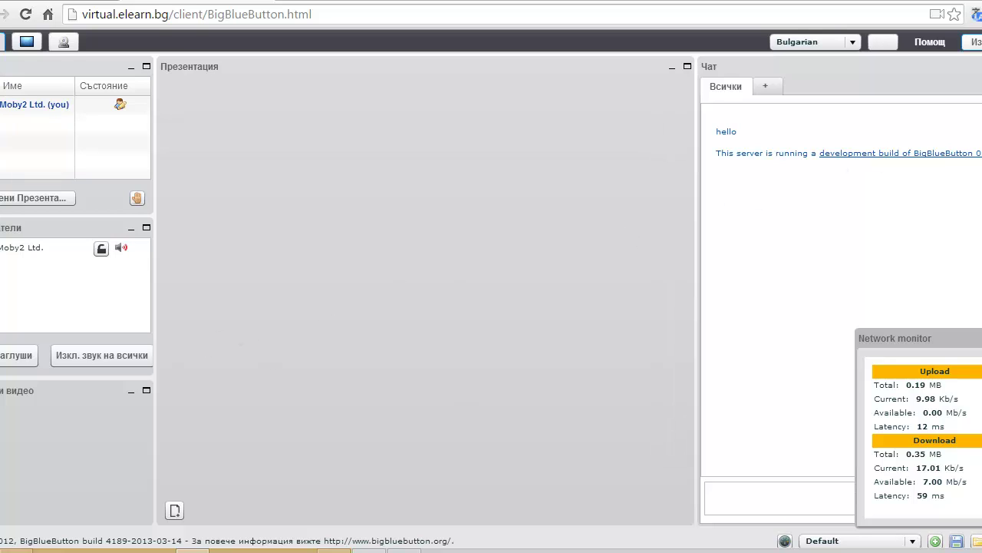
left_click(976, 43)
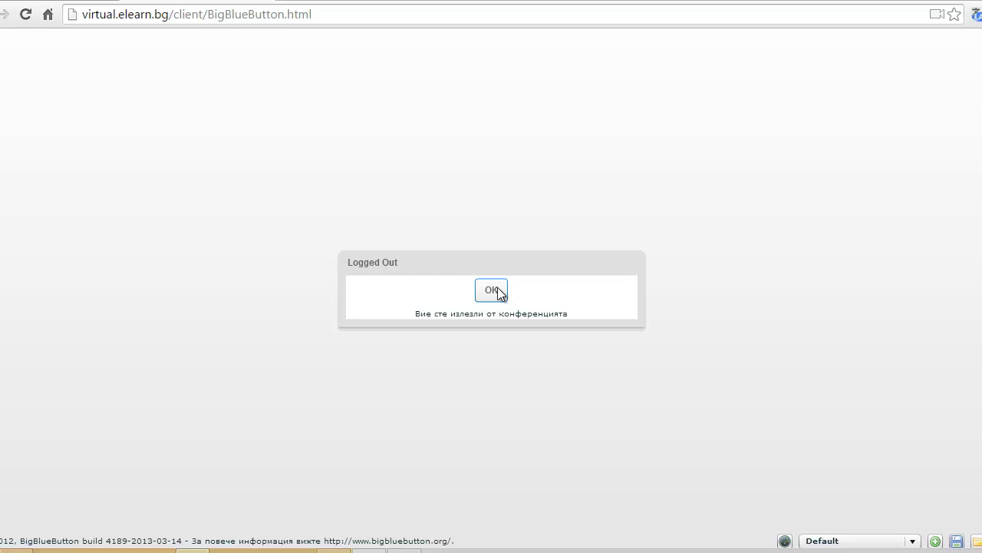
left_click(492, 290)
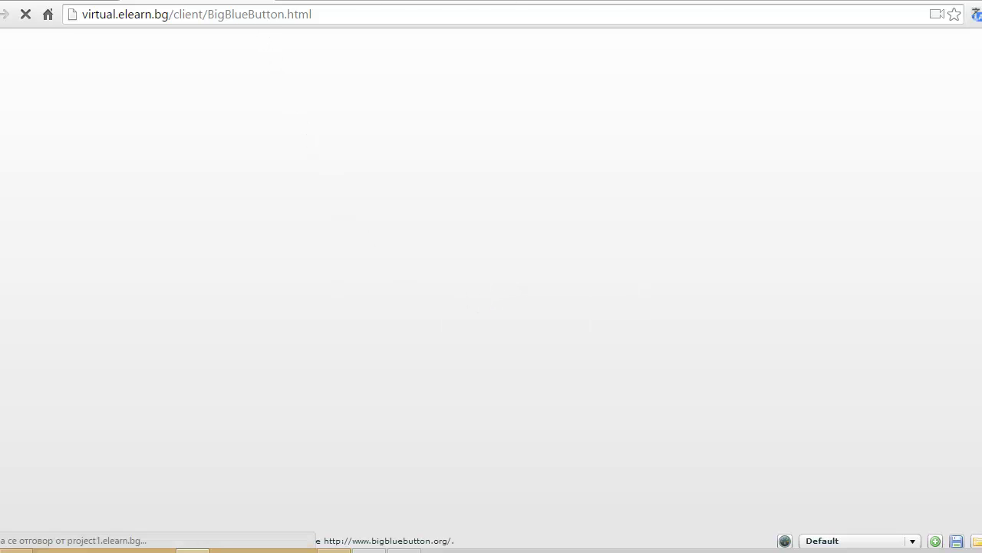